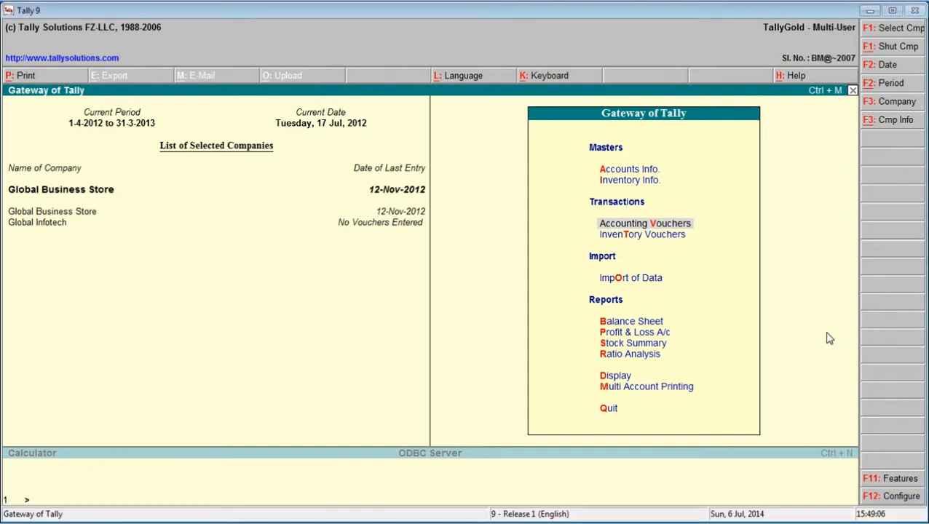
# - Open the creation form for a single ledger under Accounts Info
pyautogui.press('Up')
pyautogui.press('Up')
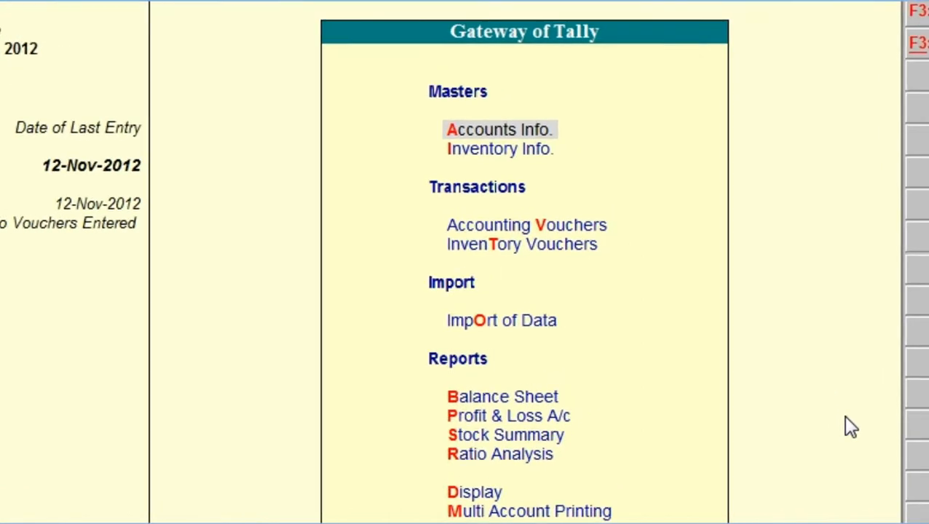
pyautogui.press('Return')
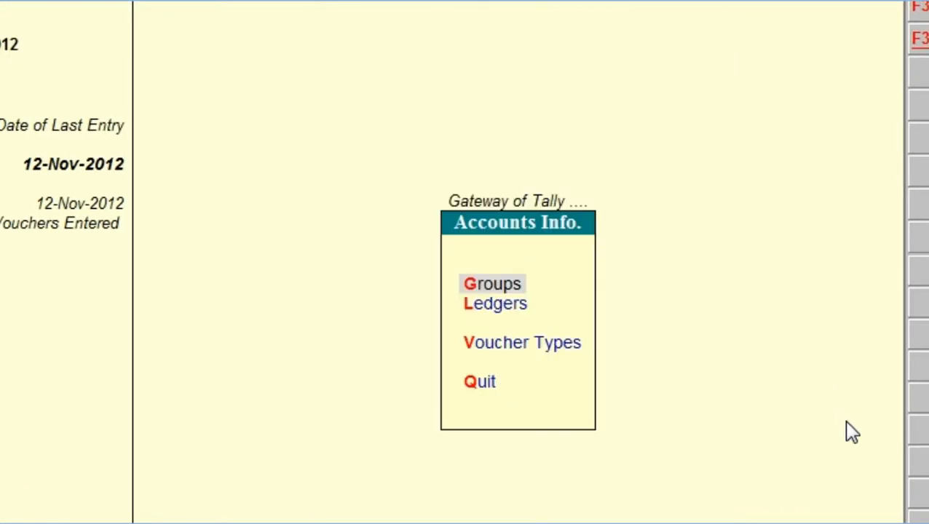
pyautogui.press('Down')
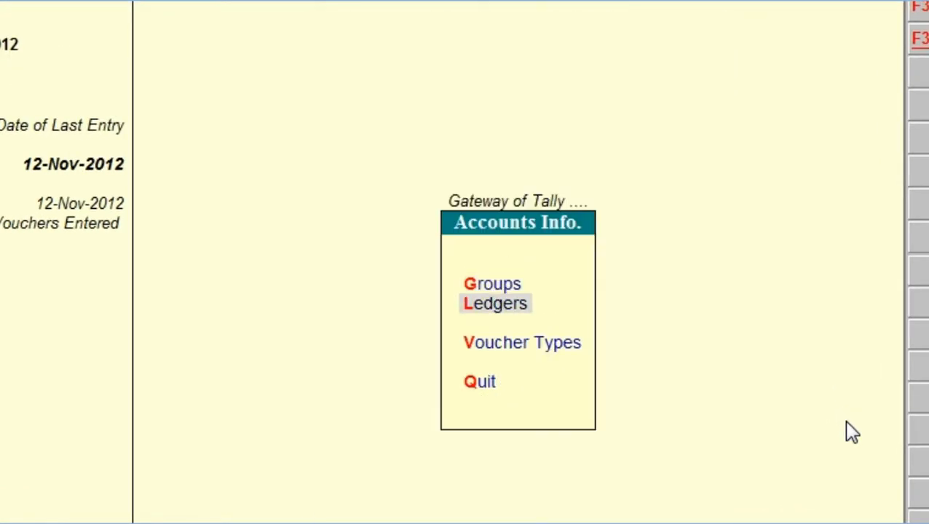
pyautogui.press('Return')
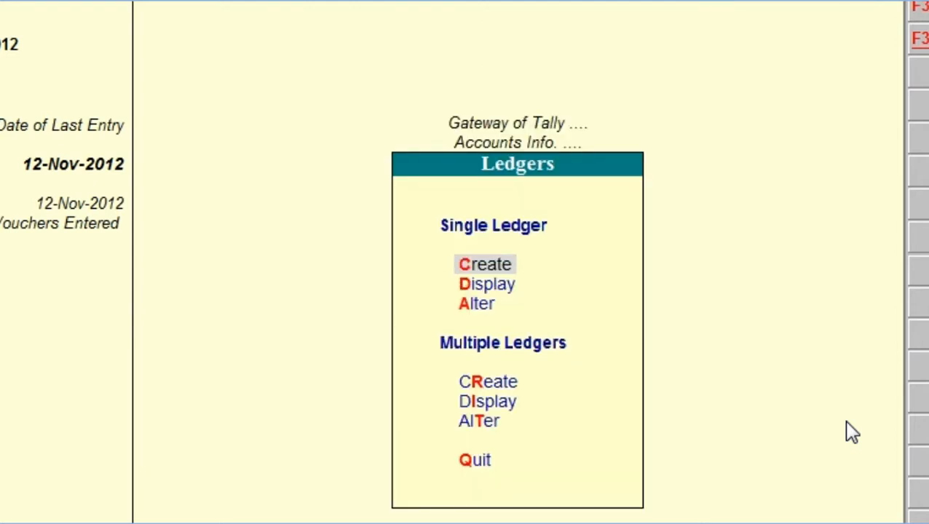
pyautogui.press('Return')
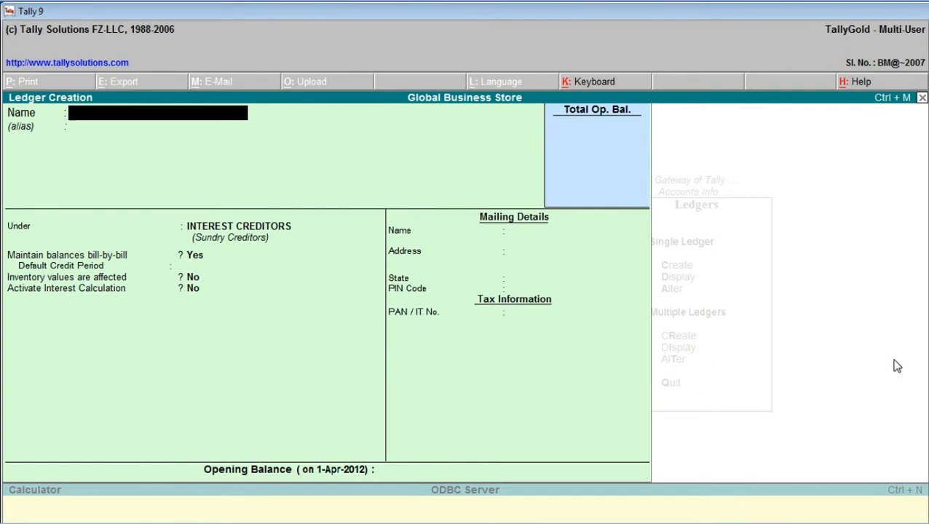
pyautogui.write('Sales @12.')
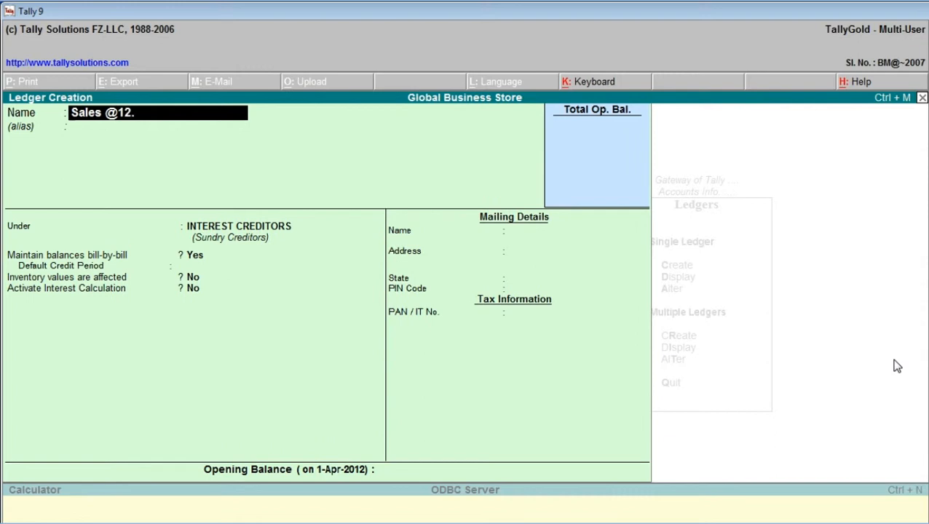
pyautogui.write('5%')
pyautogui.press('Return')
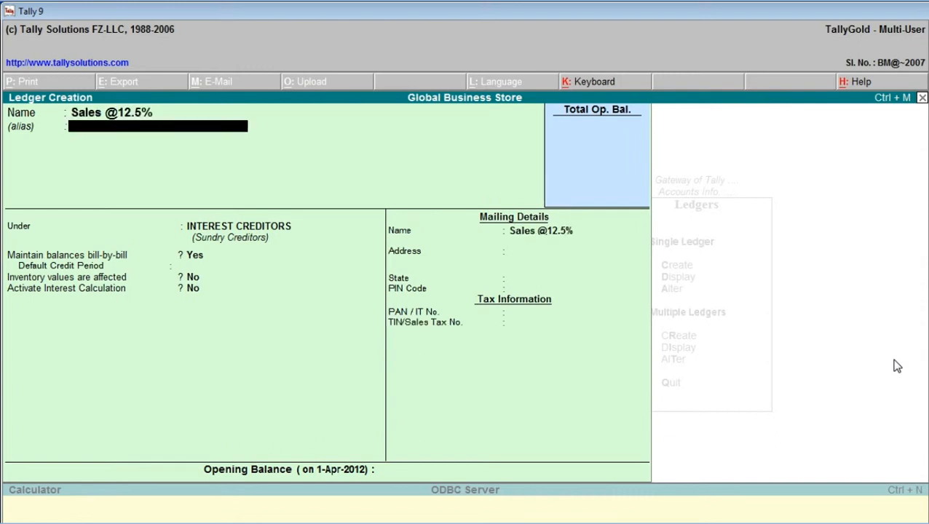
pyautogui.press('Return')
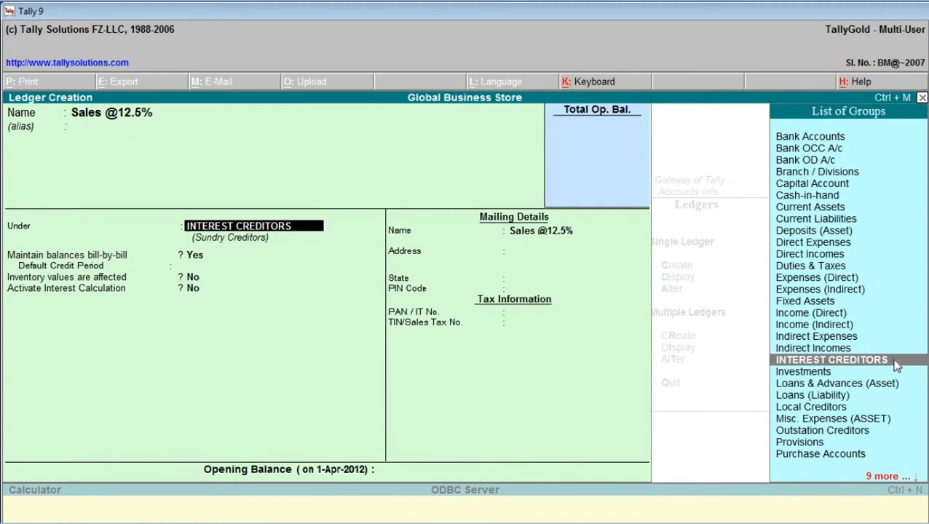
pyautogui.write('S')
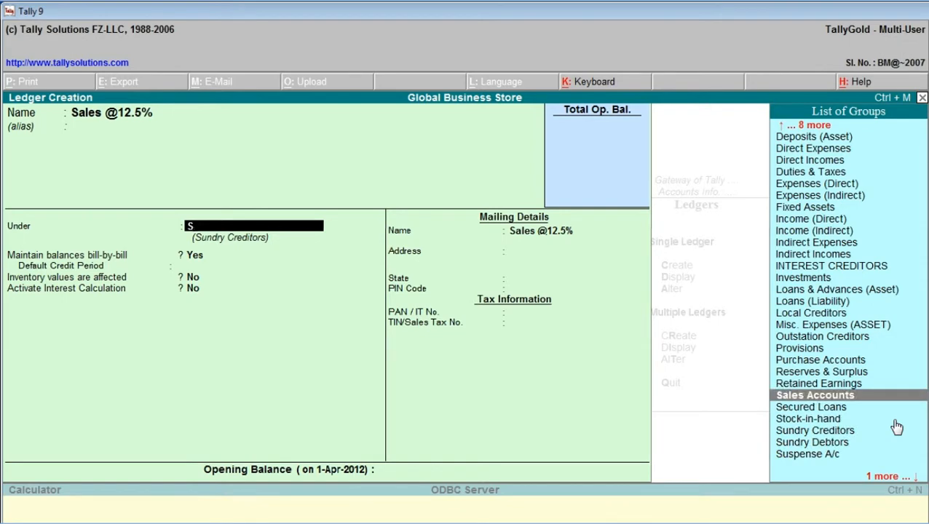
pyautogui.press('Return')
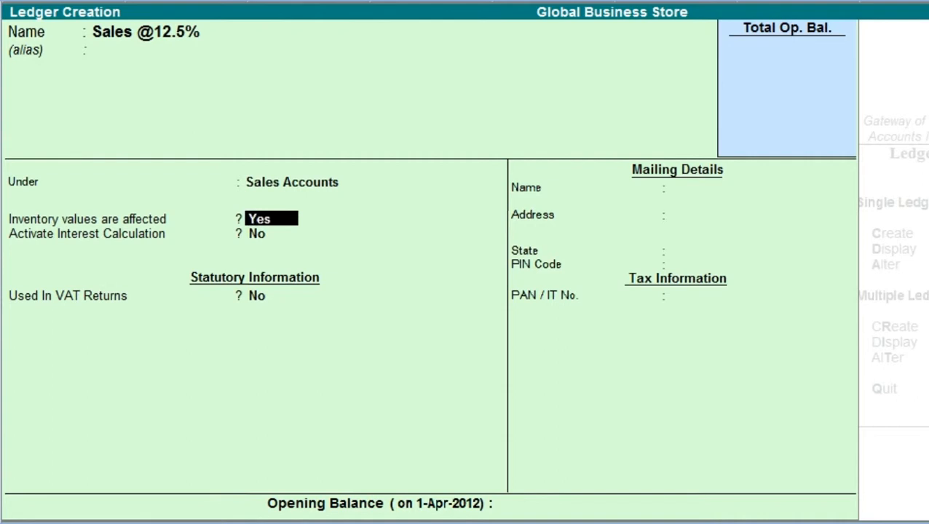
# - Mark the ledger as used in VAT returns with VAT/Tax class Sales @ 12.5%, keep the other defaults, and save it
pyautogui.press('Return')
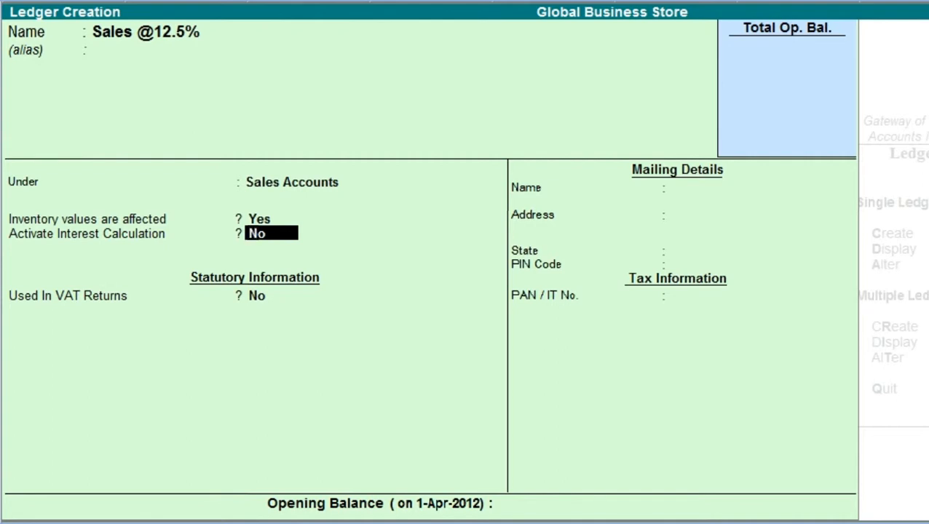
pyautogui.press('Return')
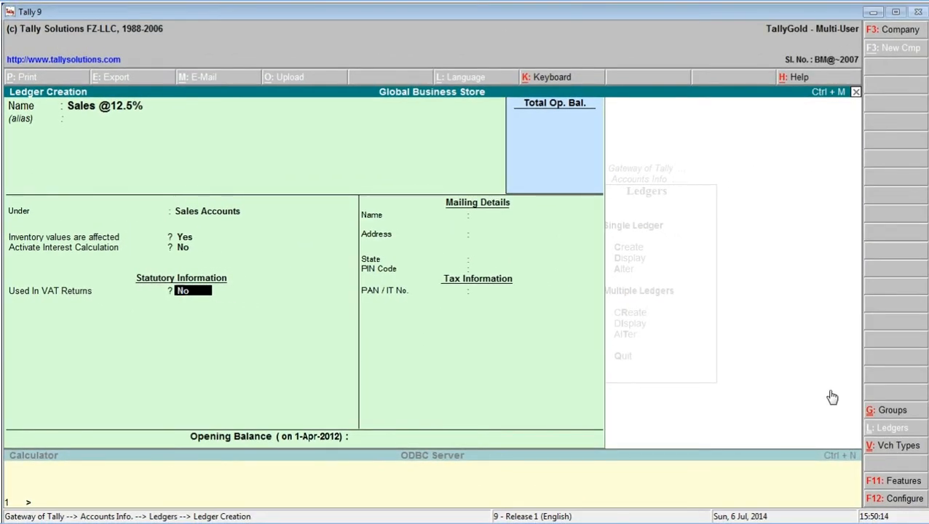
pyautogui.write('y')
pyautogui.press('Return')
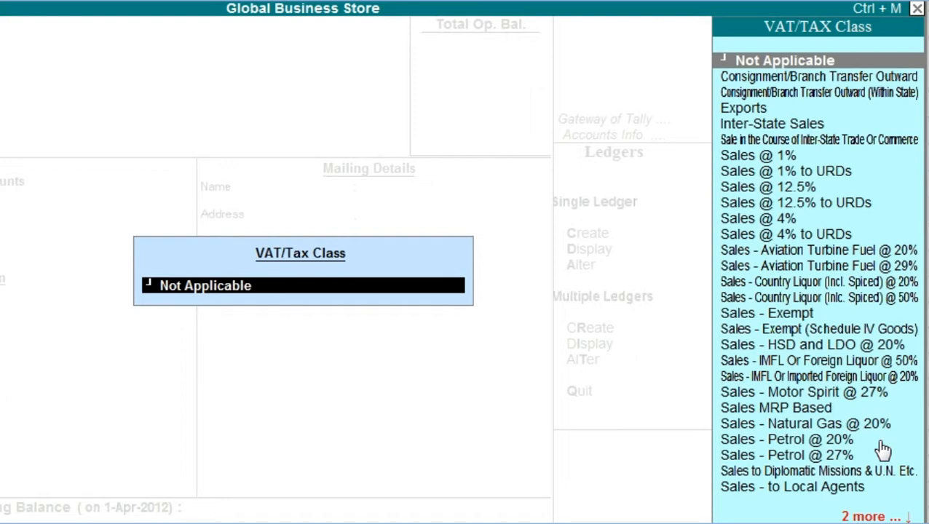
pyautogui.write('S')
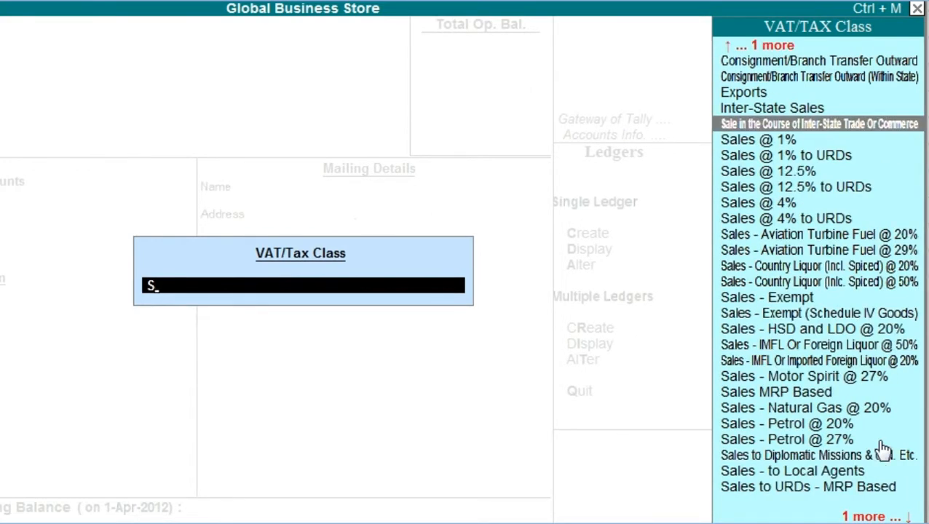
pyautogui.press('Down')
pyautogui.press('Down')
pyautogui.press('Down')
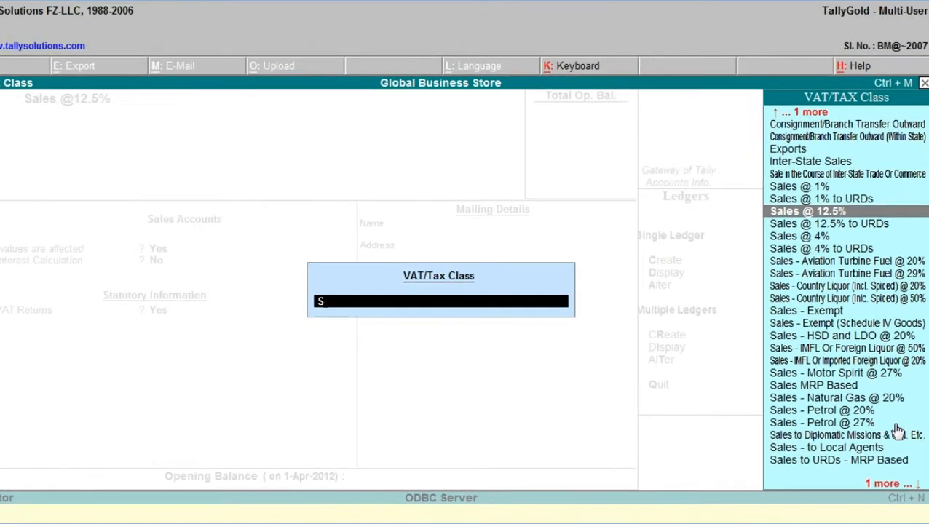
pyautogui.press('Return')
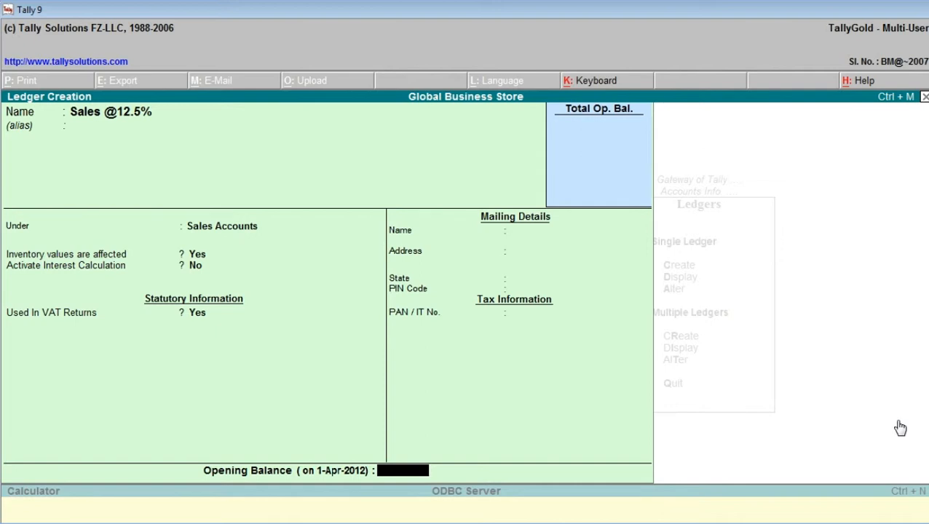
pyautogui.press('Return')
pyautogui.press('Return')
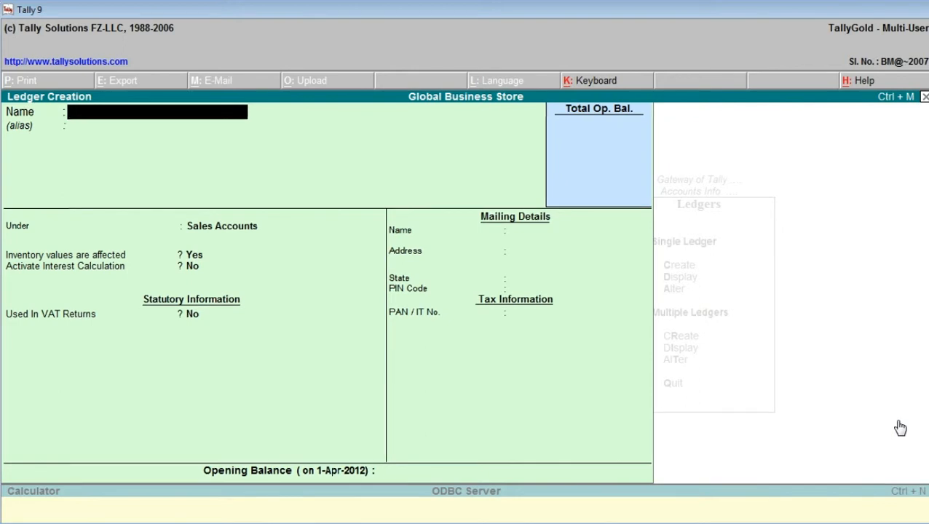
# - Name the next ledger Sales @ 4%, without an alias, and keep it under Sales Accounts
pyautogui.write('Sales @ 4')
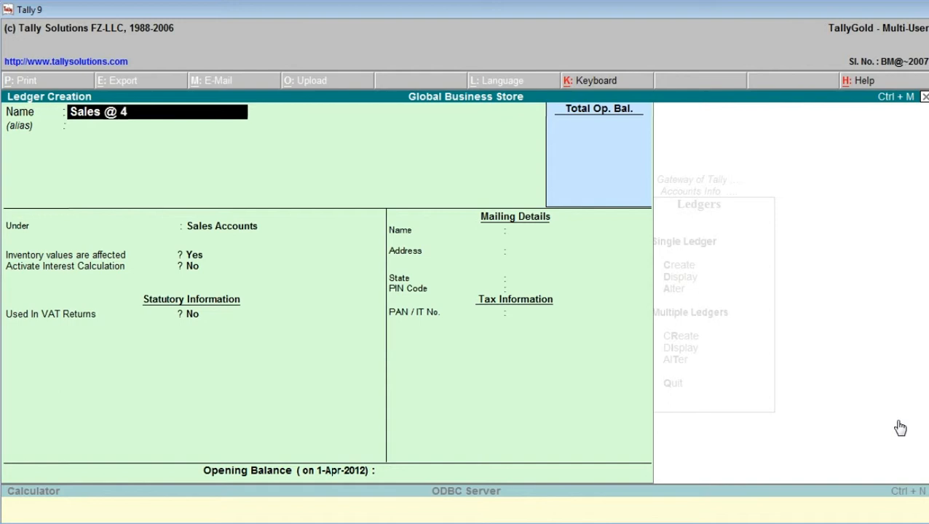
pyautogui.write('%')
pyautogui.press('Return')
pyautogui.press('Return')
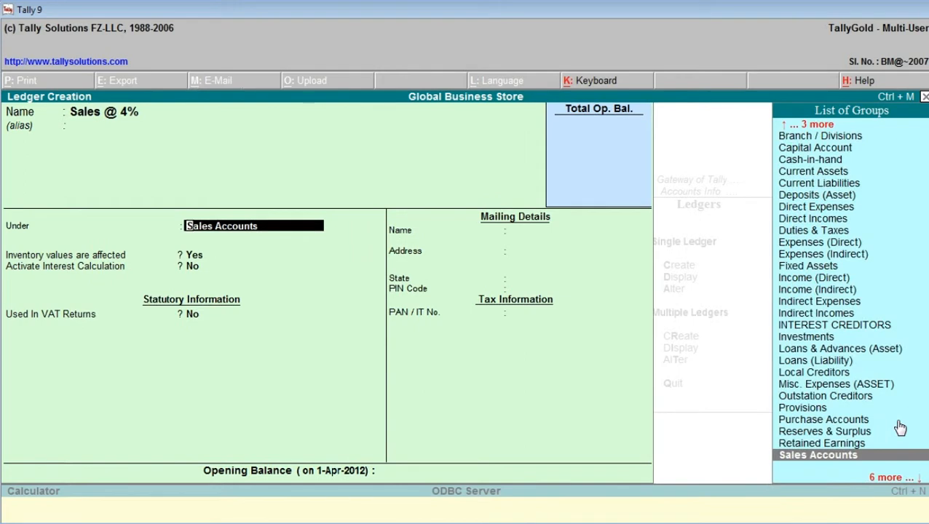
pyautogui.press('Return')
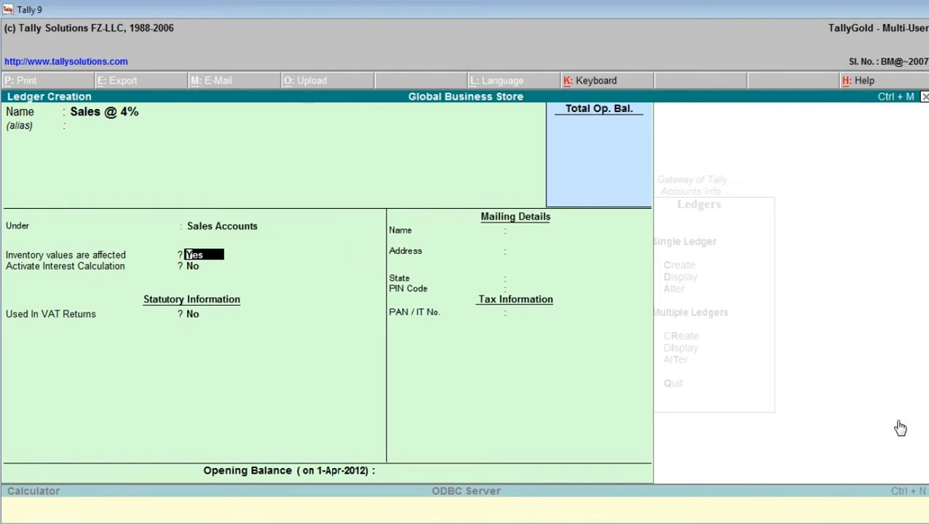
# - Enable VAT returns for the Sales @ 4% ledger with VAT/Tax class Sales @ 4%, keep the other defaults, and save it
pyautogui.press('Return')
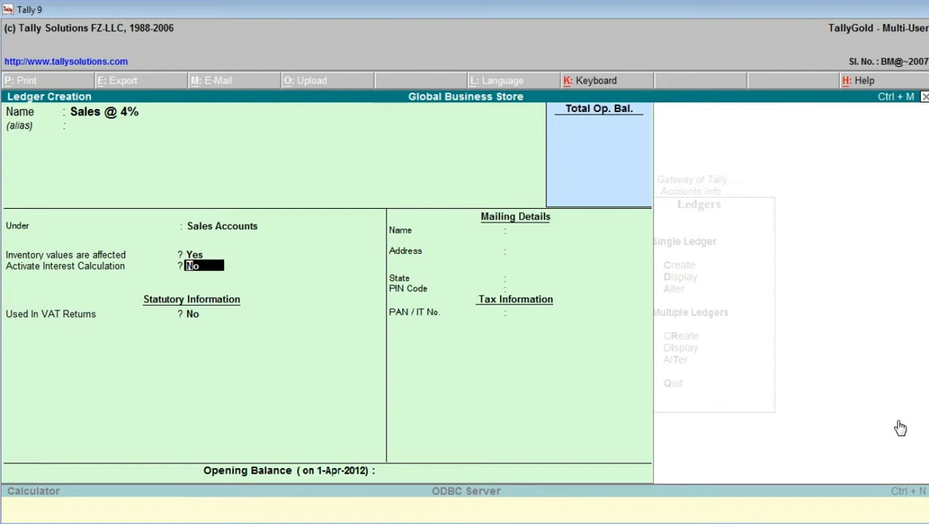
pyautogui.press('Return')
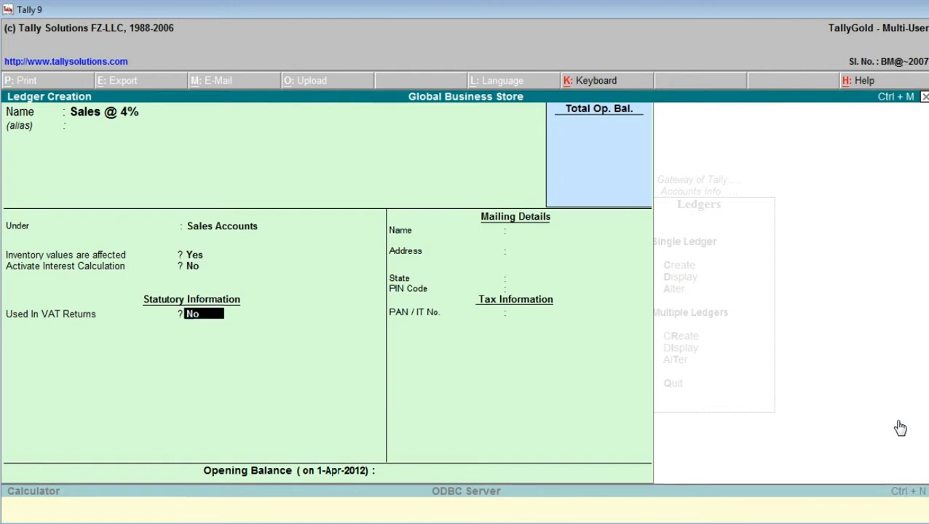
pyautogui.write('y')
pyautogui.press('Return')
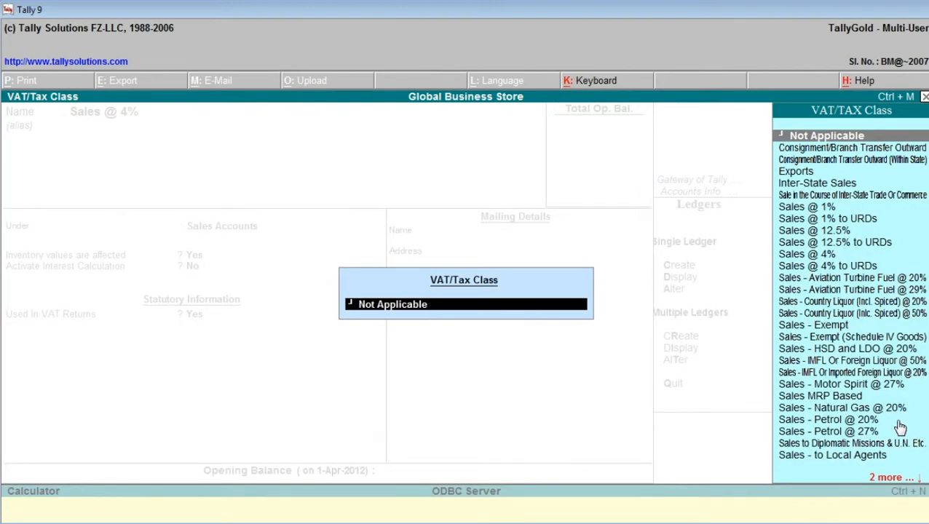
pyautogui.write('S')
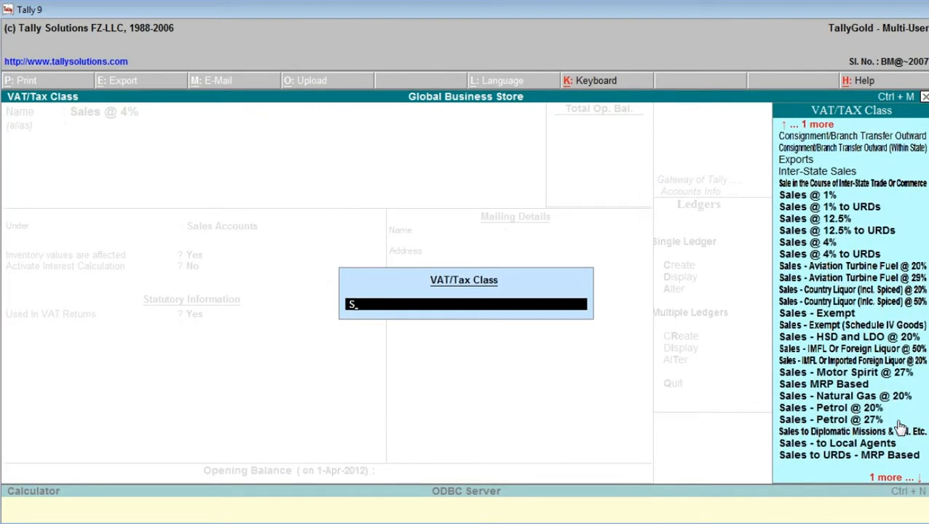
pyautogui.press('Down')
pyautogui.press('Down')
pyautogui.press('Down')
pyautogui.press('Down')
pyautogui.press('Down')
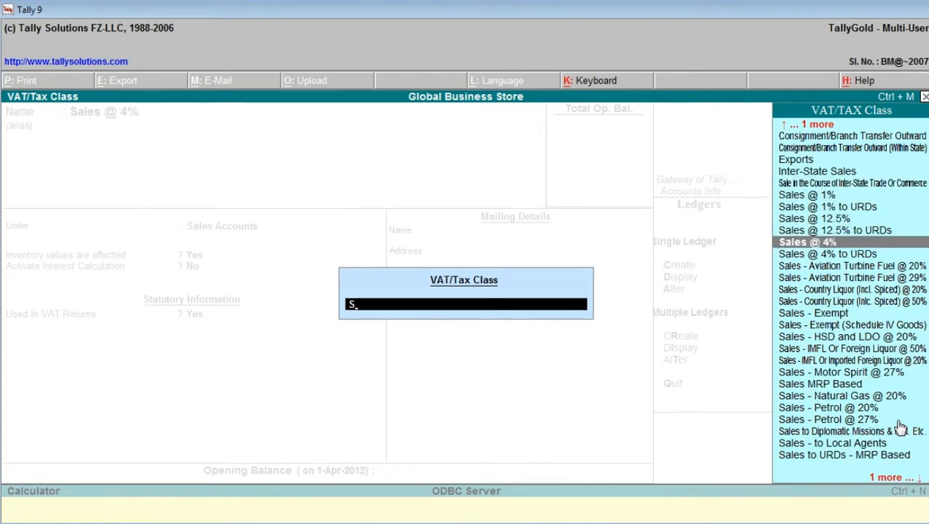
pyautogui.press('Return')
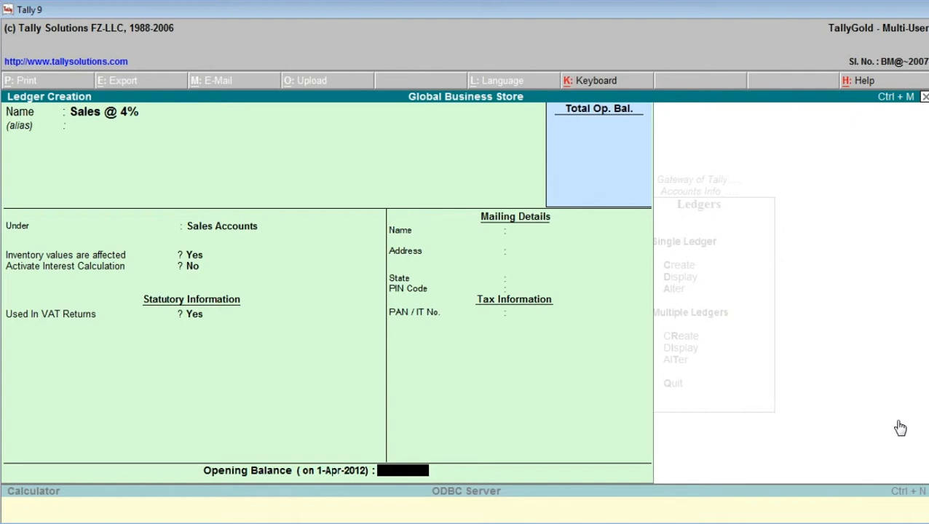
pyautogui.press('Return')
pyautogui.press('Return')
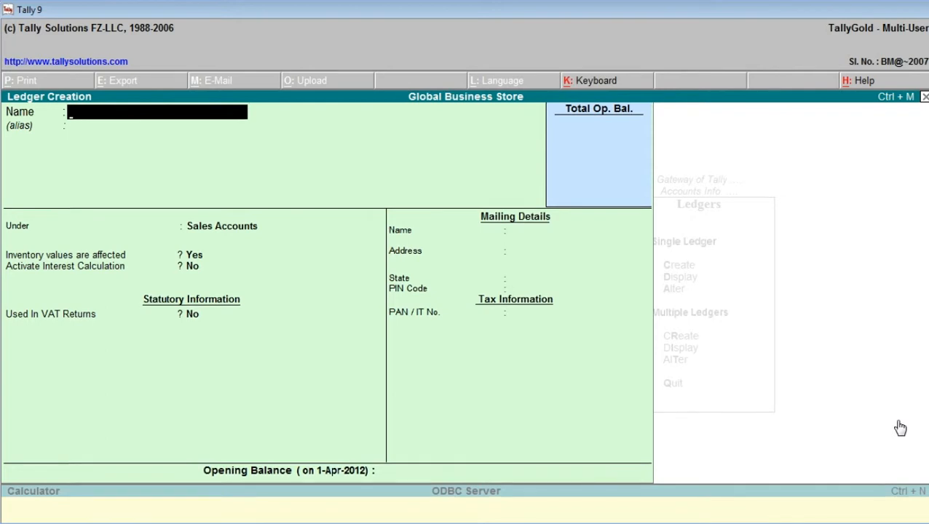
# - Name the next ledger Output Vat @ 12.5% and leave its alias blank
pyautogui.write('Output V')
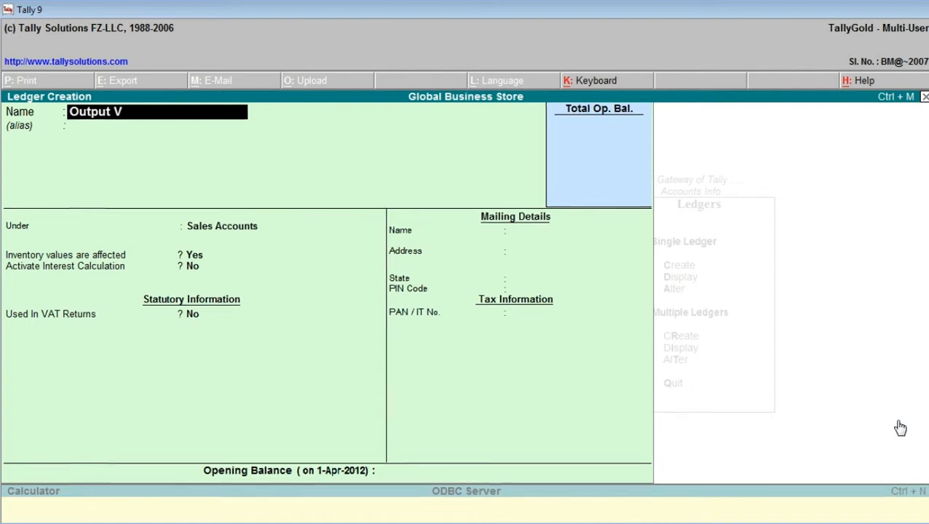
pyautogui.write('at @')
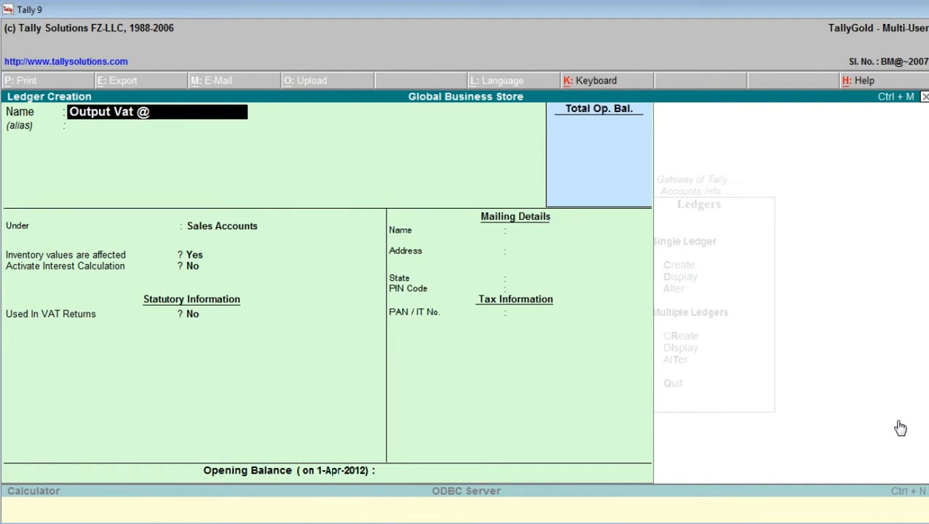
pyautogui.write(' 12.5%')
pyautogui.press('Return')
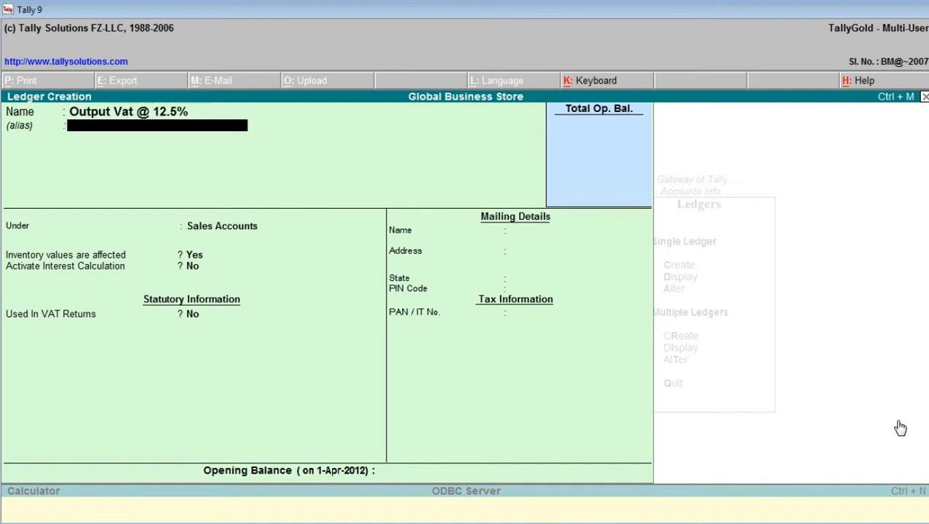
pyautogui.press('Return')
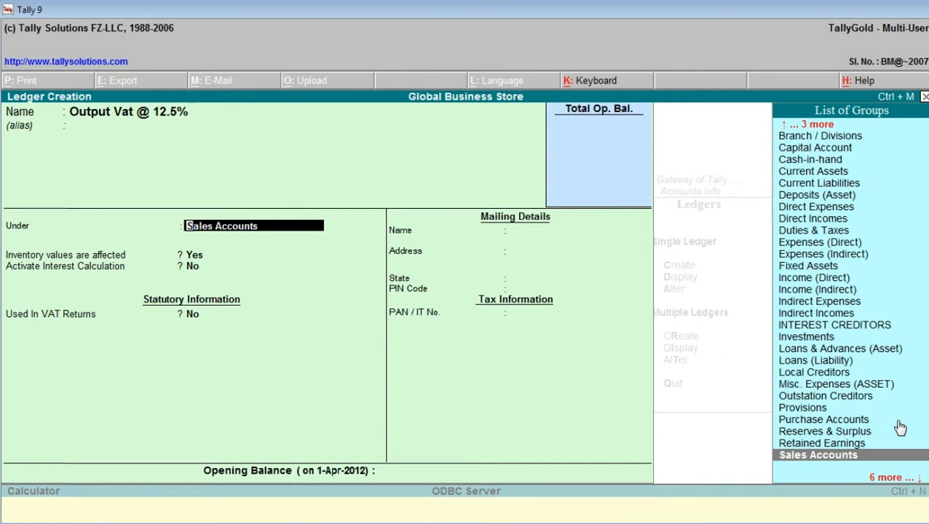
# - Place the Output Vat @ 12.5% ledger under Duties & Taxes and set its type of duty/tax to VAT
pyautogui.write('D')
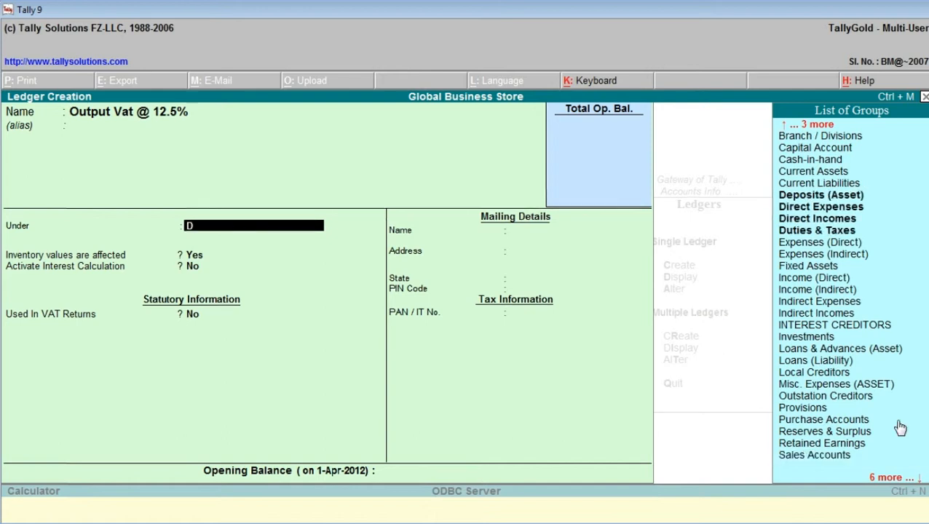
pyautogui.press('Down')
pyautogui.press('Down')
pyautogui.press('Down')
pyautogui.press('Down')
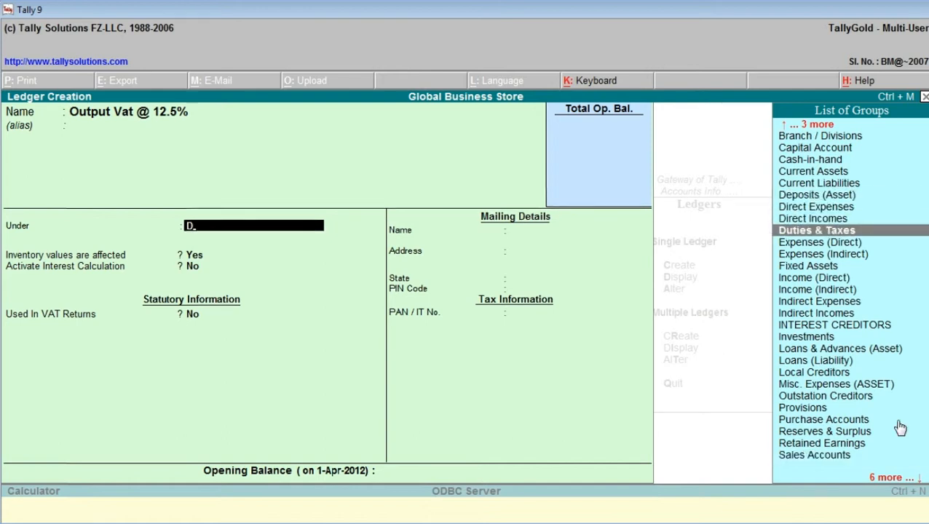
pyautogui.press('Return')
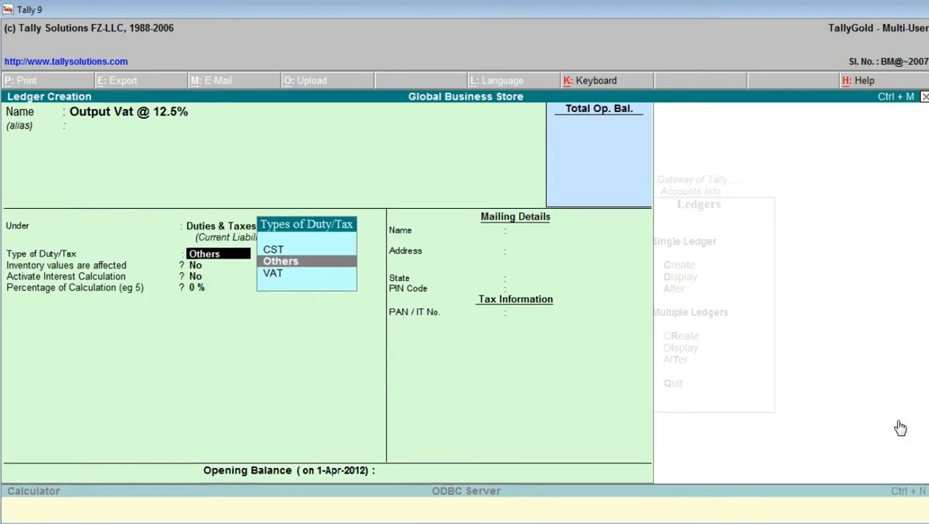
pyautogui.press('Down')
pyautogui.press('Return')
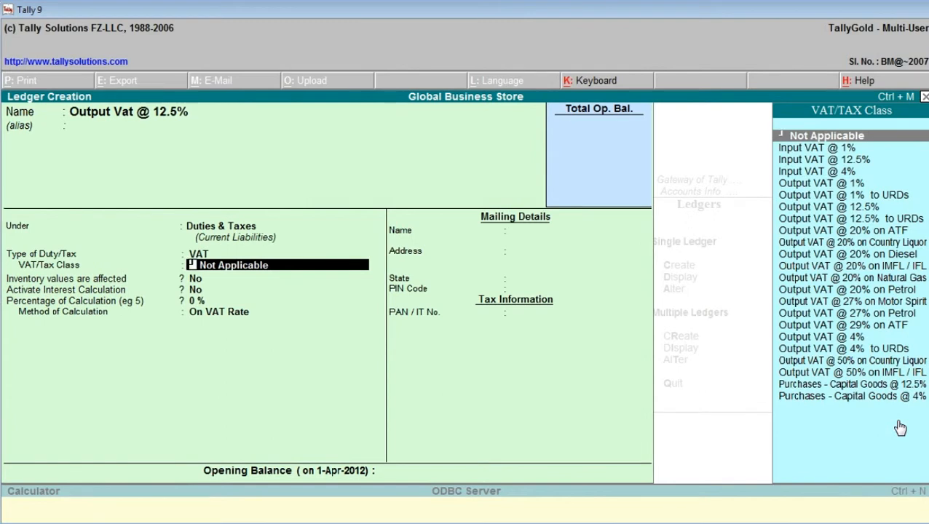
# - Assign VAT/Tax class Output VAT @ 12.5% to the Output Vat @ 12.5% ledger, keep the other defaults, and save it
pyautogui.write('O')
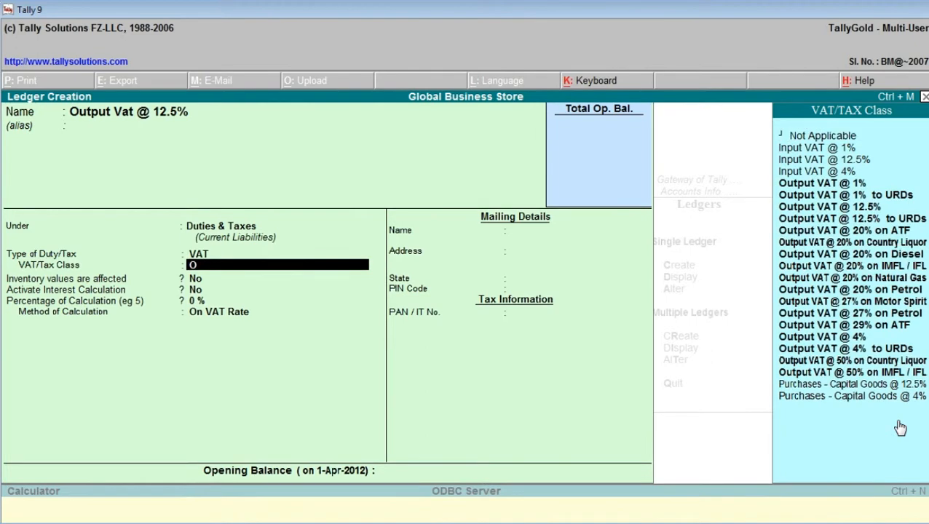
pyautogui.press('Down')
pyautogui.press('Down')
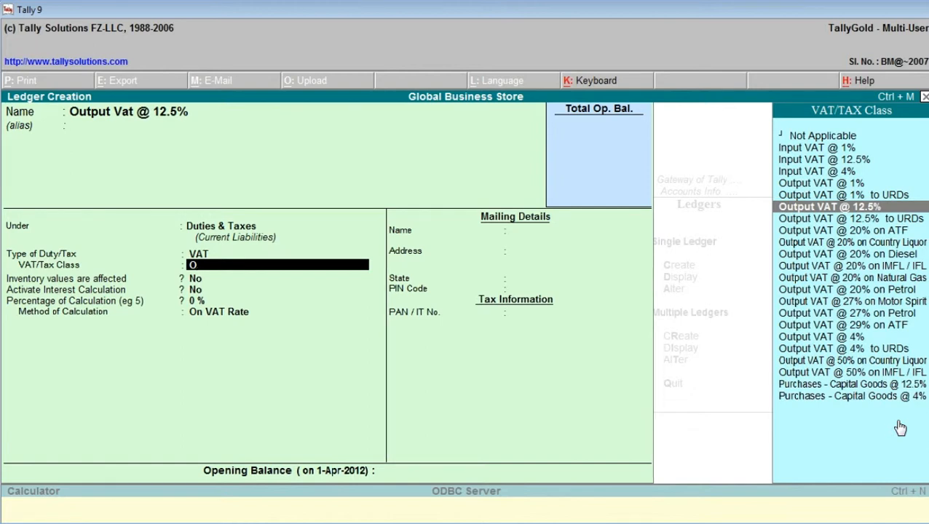
pyautogui.press('Return')
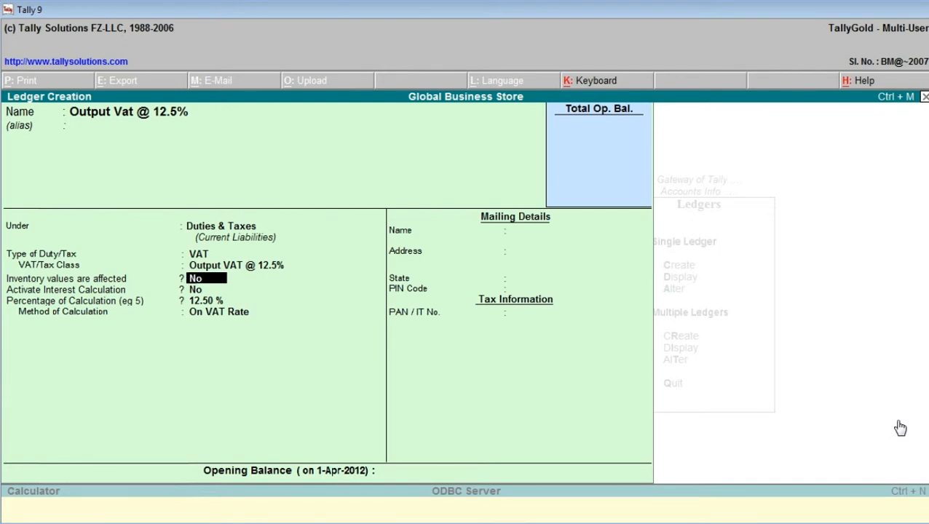
pyautogui.press('Return')
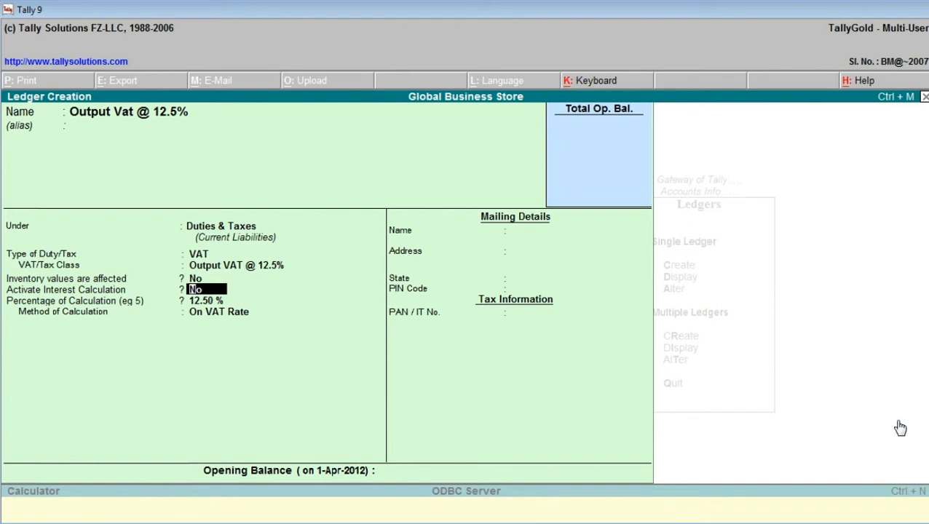
pyautogui.press('Return')
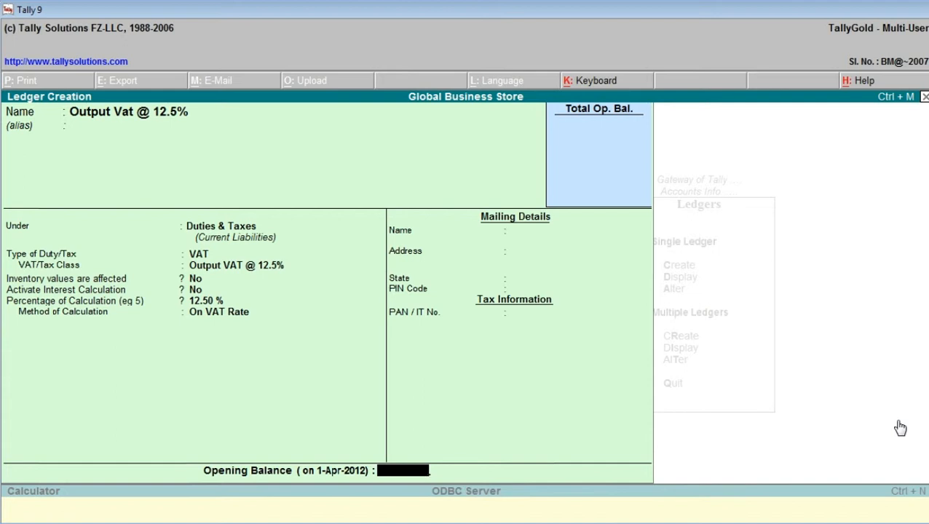
pyautogui.press('Return')
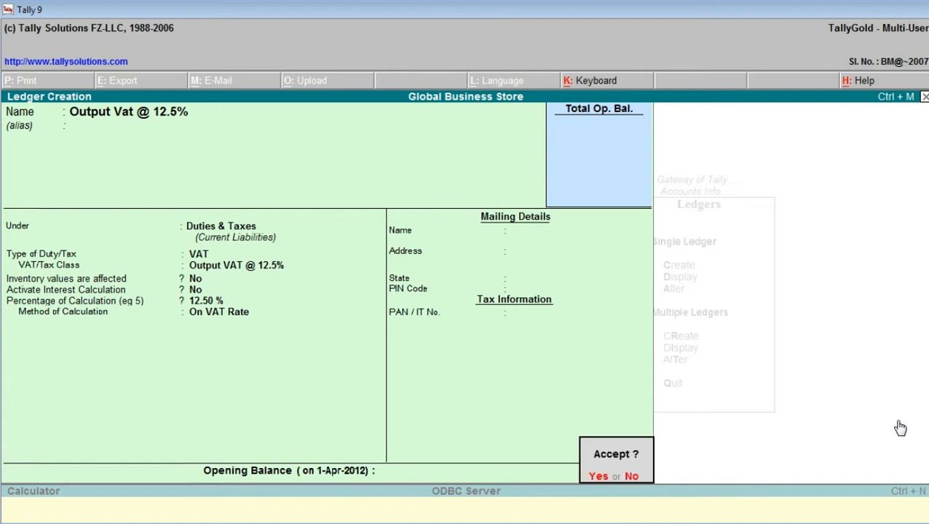
pyautogui.press('Return')
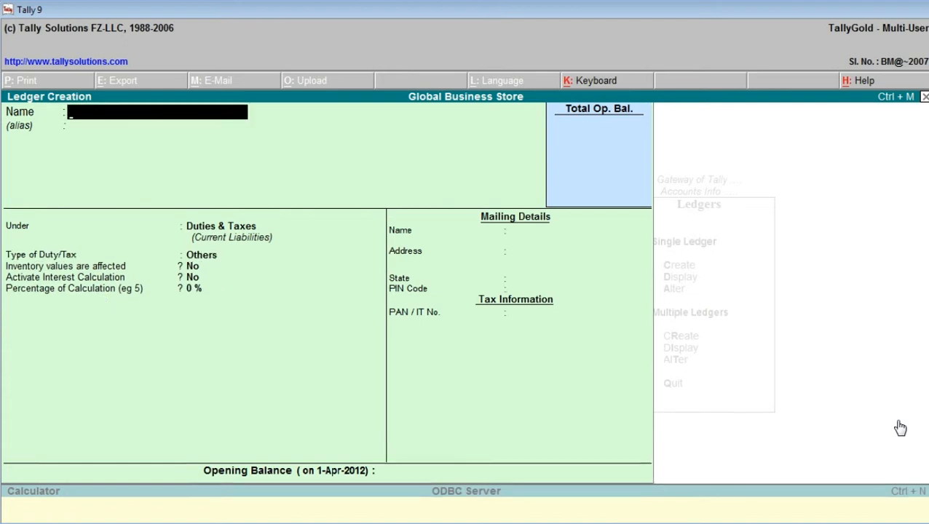
# - Name the next ledger Output Vat @ 4% and leave its alias blank
pyautogui.write('Output Vat @')
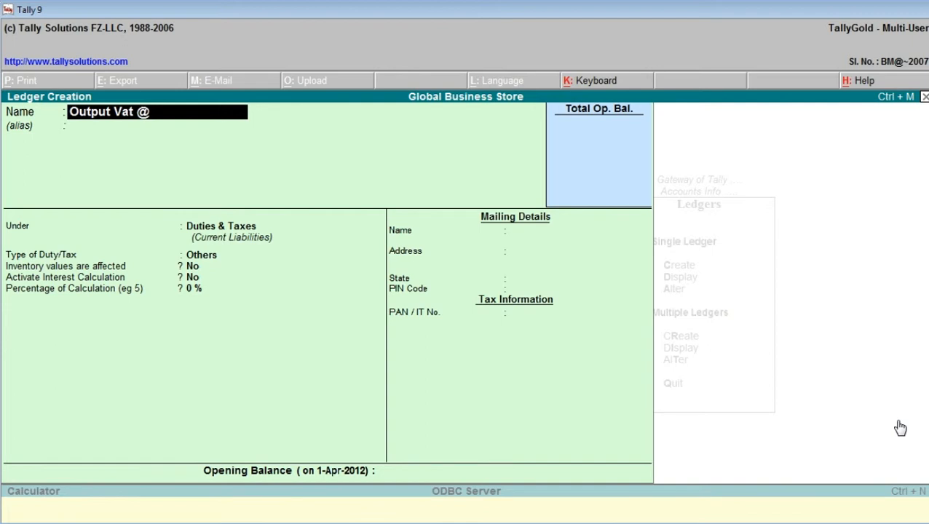
pyautogui.write(' 4%')
pyautogui.press('Return')
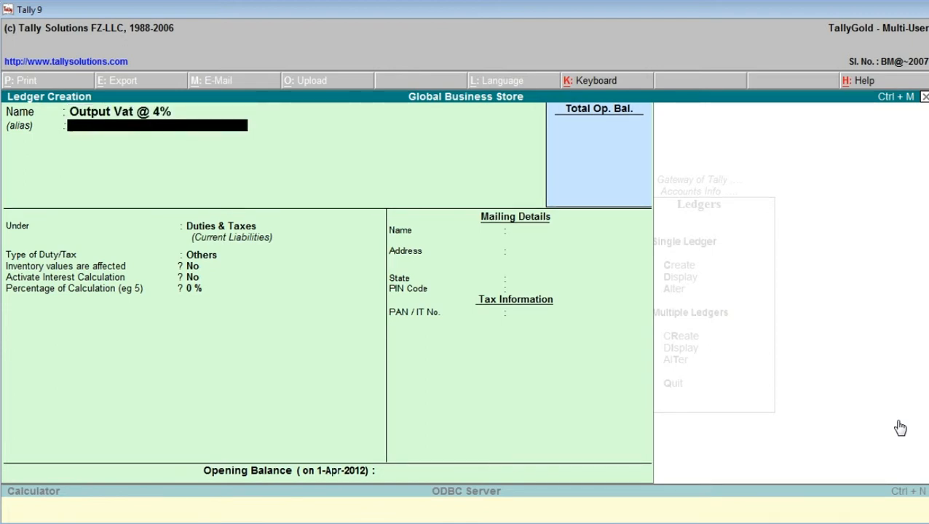
pyautogui.press('Return')
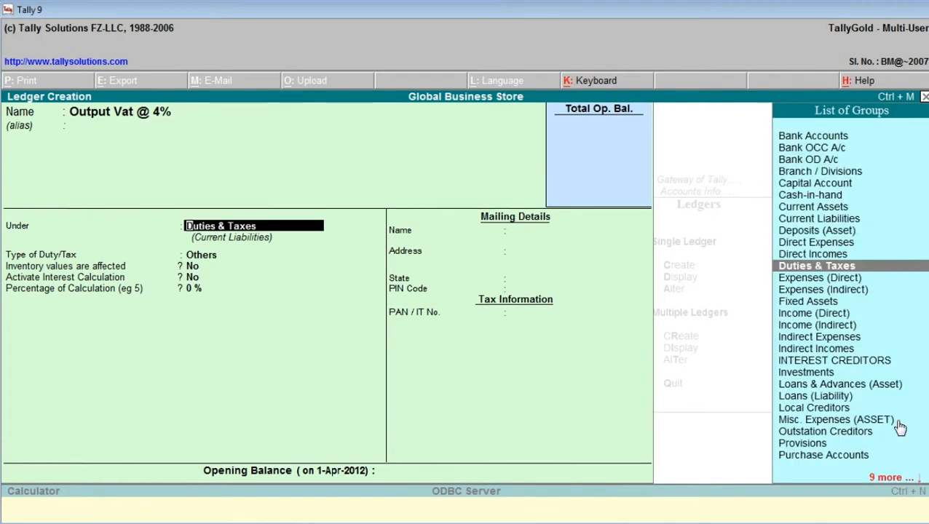
# - Keep the Output Vat @ 4% ledger under Duties & Taxes and set its type of duty/tax to VAT
pyautogui.press('Return')
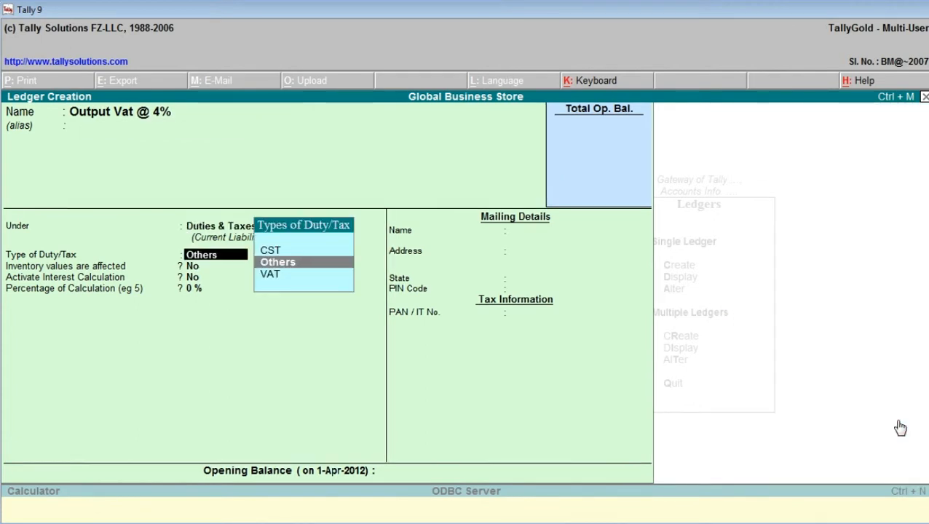
pyautogui.press('Down')
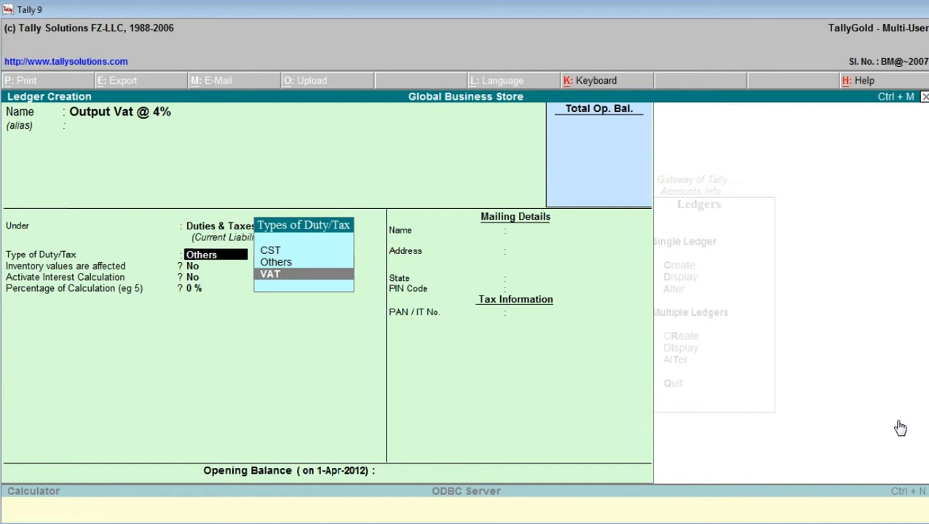
pyautogui.press('Return')
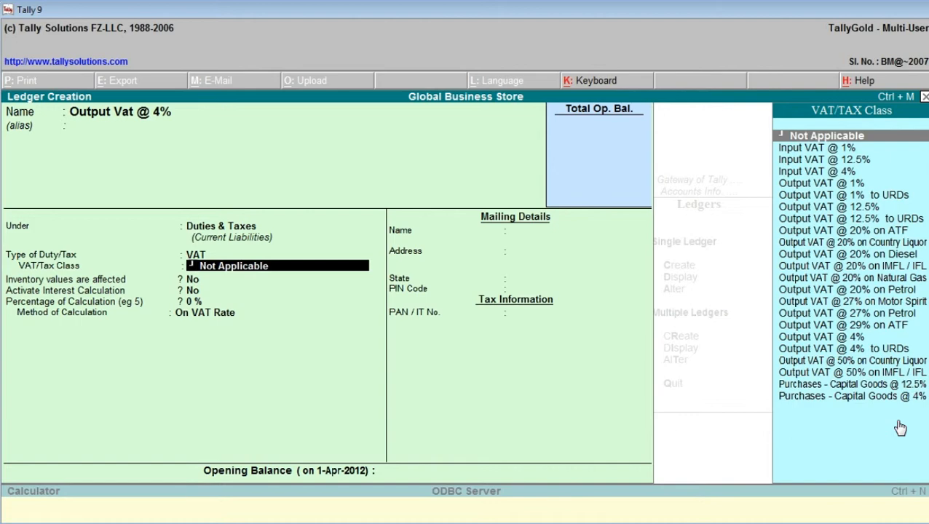
# - Assign VAT/Tax class Output VAT @ 4% to the Output Vat @ 4% ledger, keep the other defaults, and save it
pyautogui.write('O')
pyautogui.press('Down')
pyautogui.press('Down')
pyautogui.press('Down')
pyautogui.press('Down')
pyautogui.press('Down')
pyautogui.press('Down')
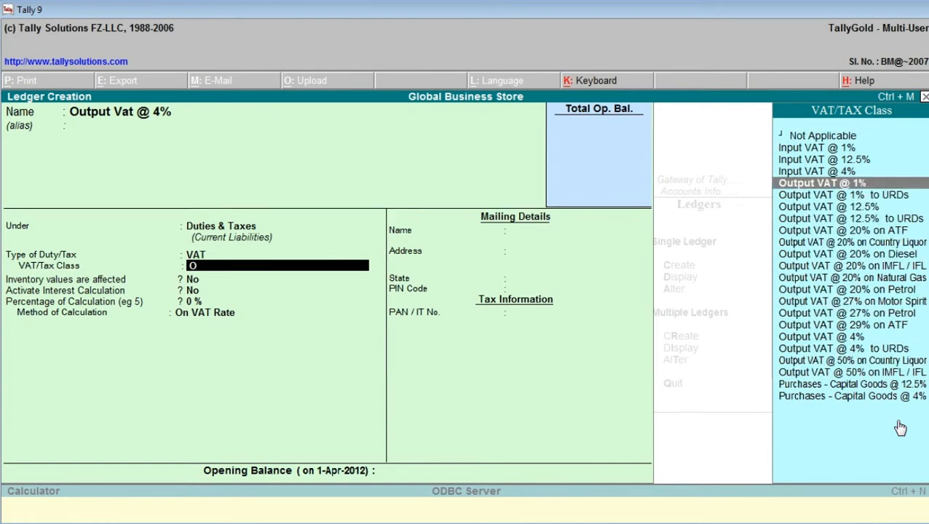
pyautogui.press('Down')
pyautogui.press('Down')
pyautogui.press('Down')
pyautogui.press('Down')
pyautogui.press('Down')
pyautogui.press('Down')
pyautogui.press('Down')
pyautogui.press('Down')
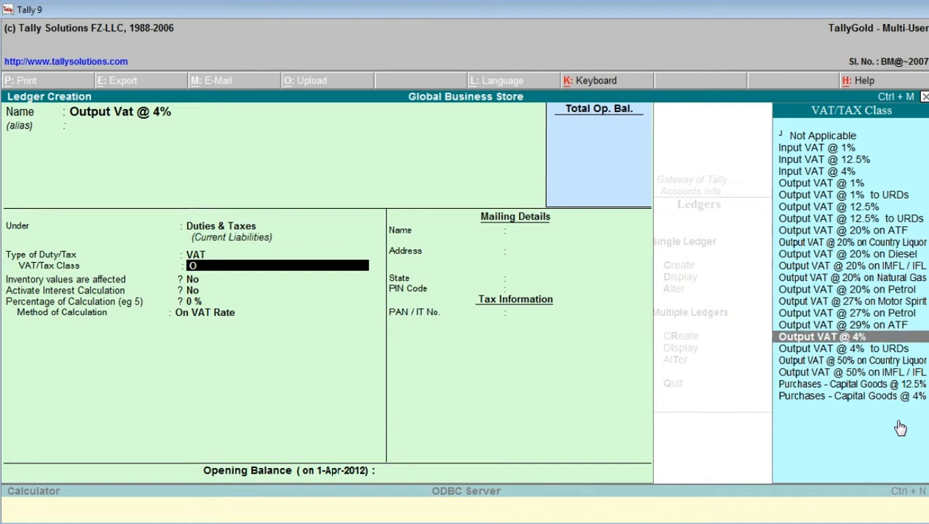
pyautogui.press('Return')
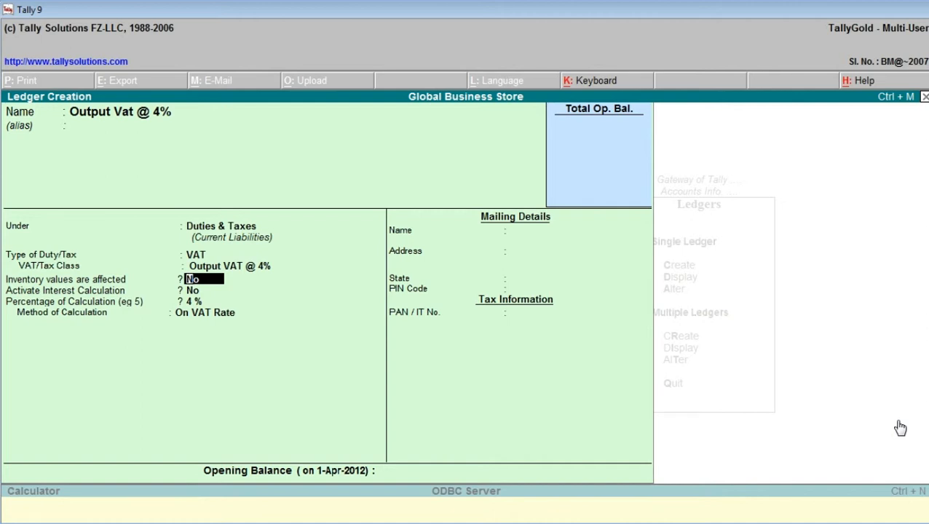
pyautogui.press('Return')
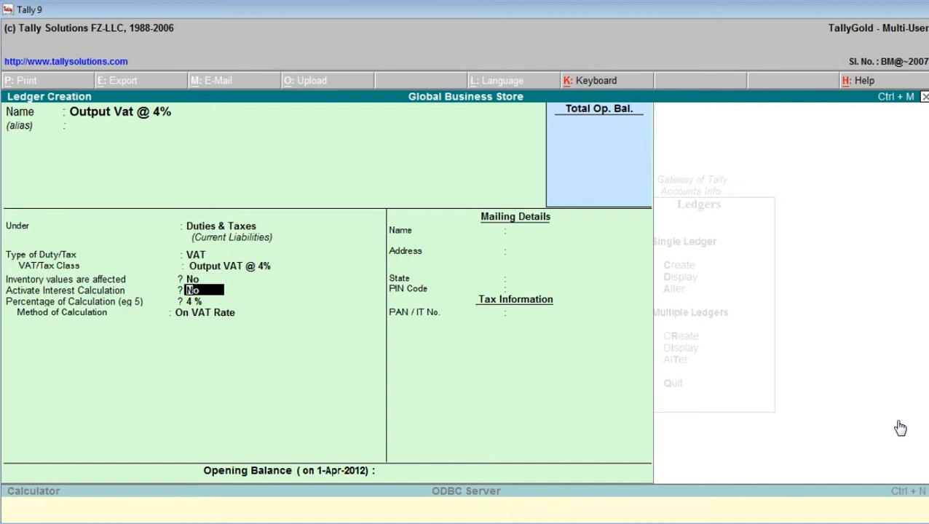
pyautogui.press('Return')
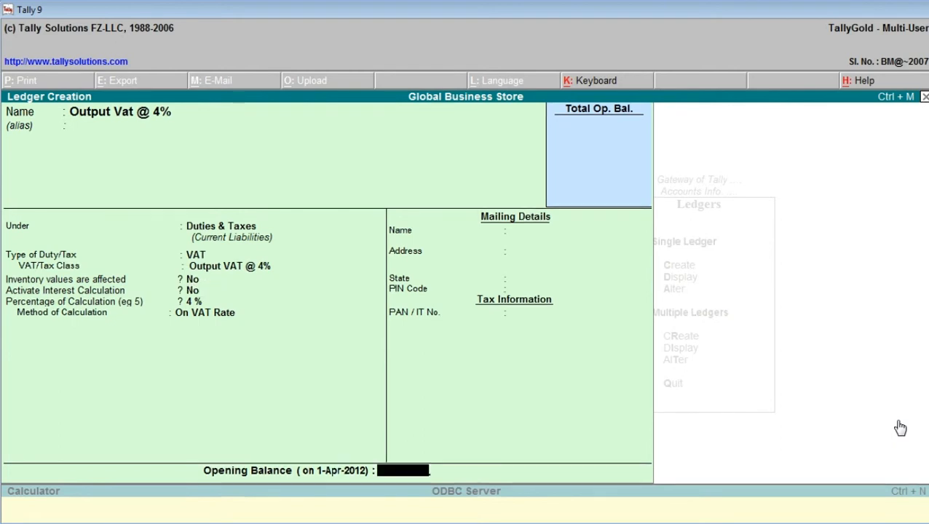
pyautogui.press('Return')
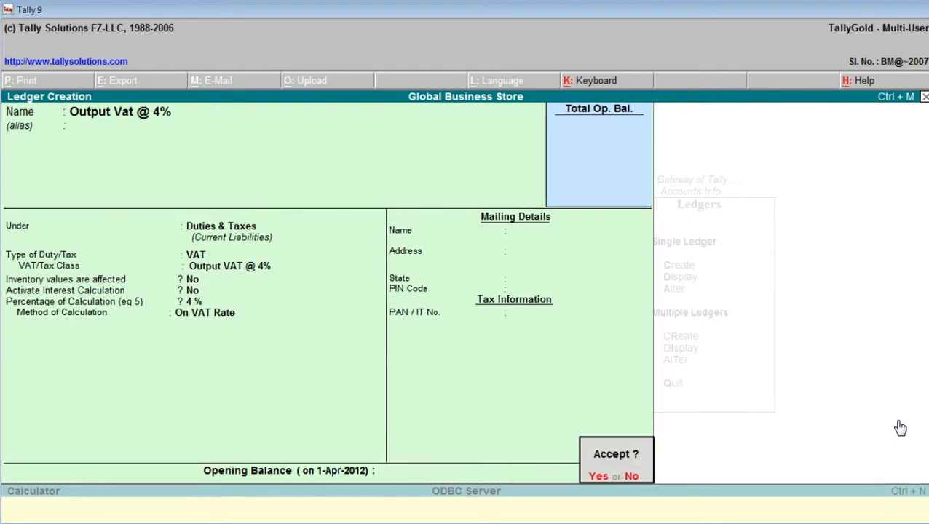
pyautogui.press('Return')
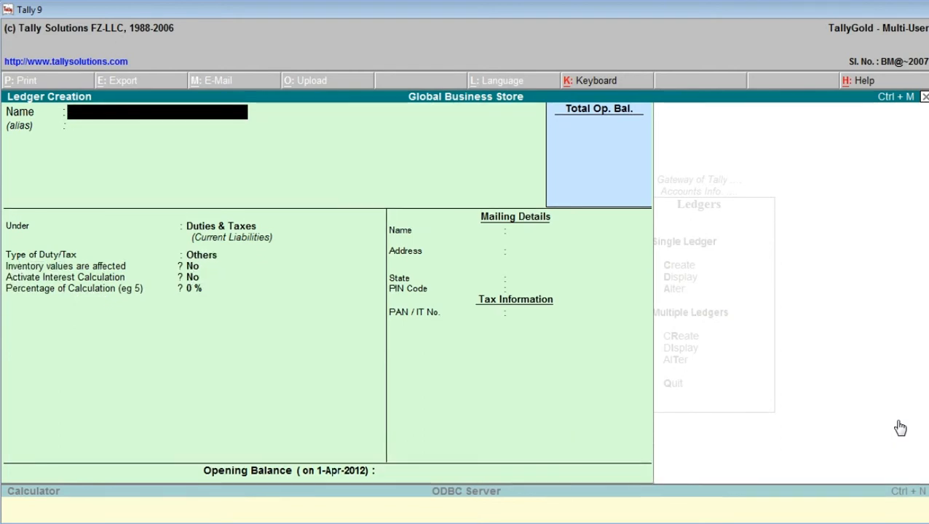